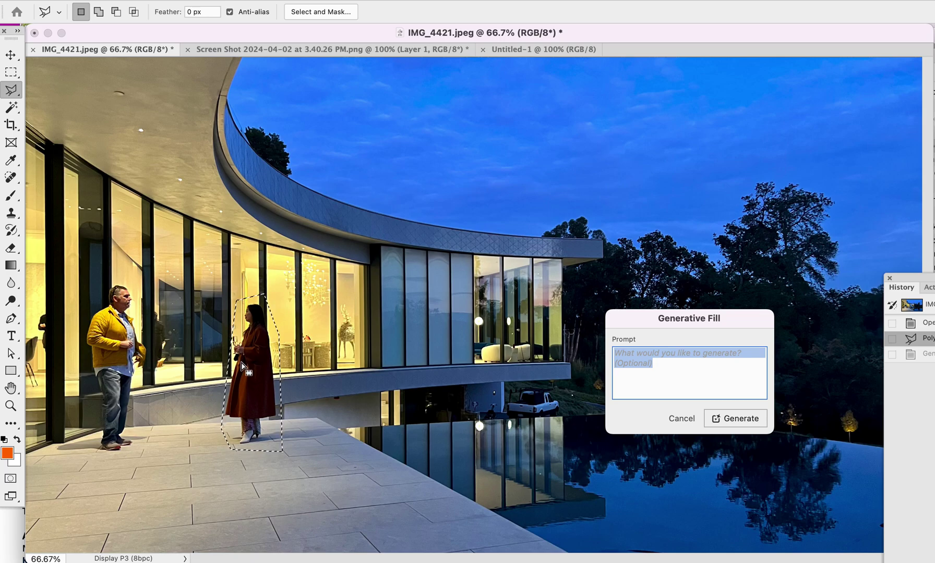
drag(690, 319, 563, 331)
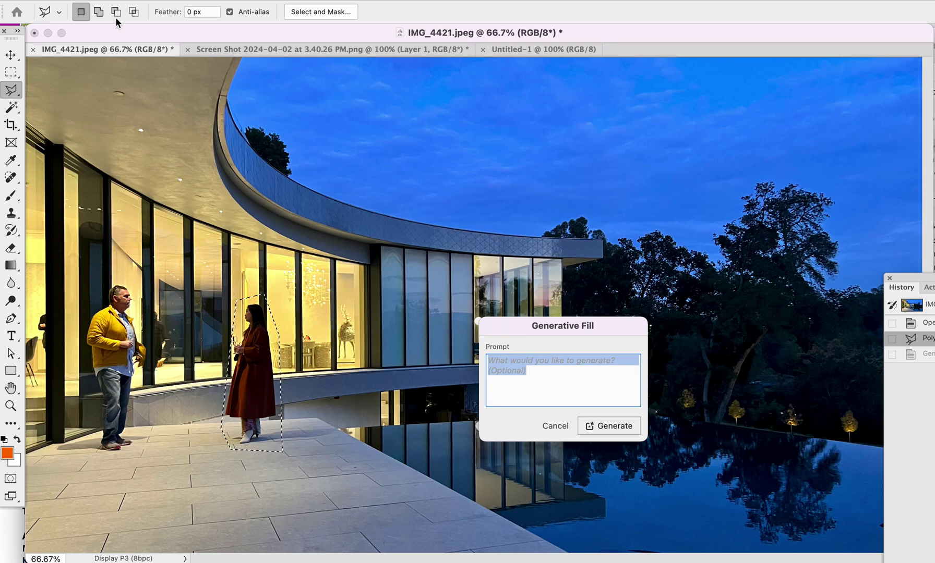
key(super+f)
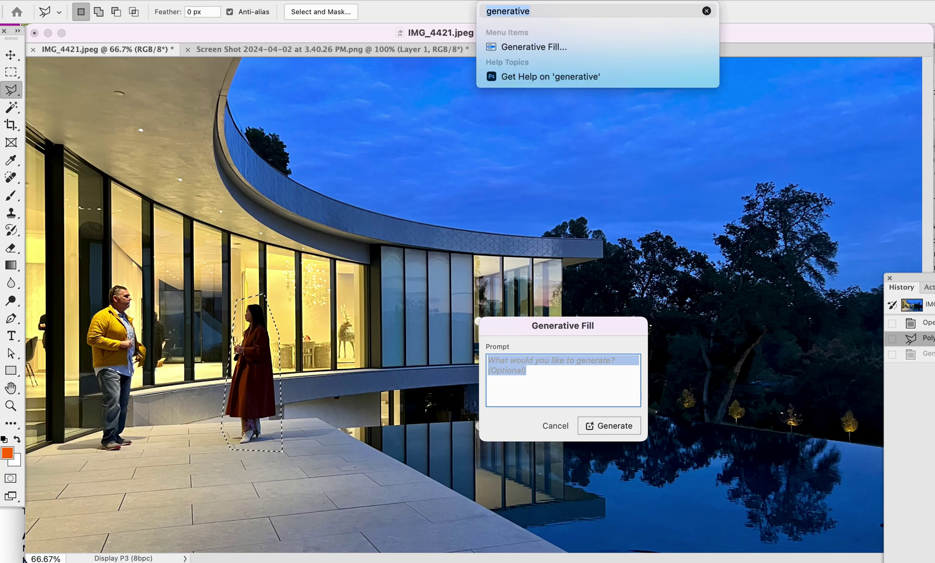
mouse_move(539, 46)
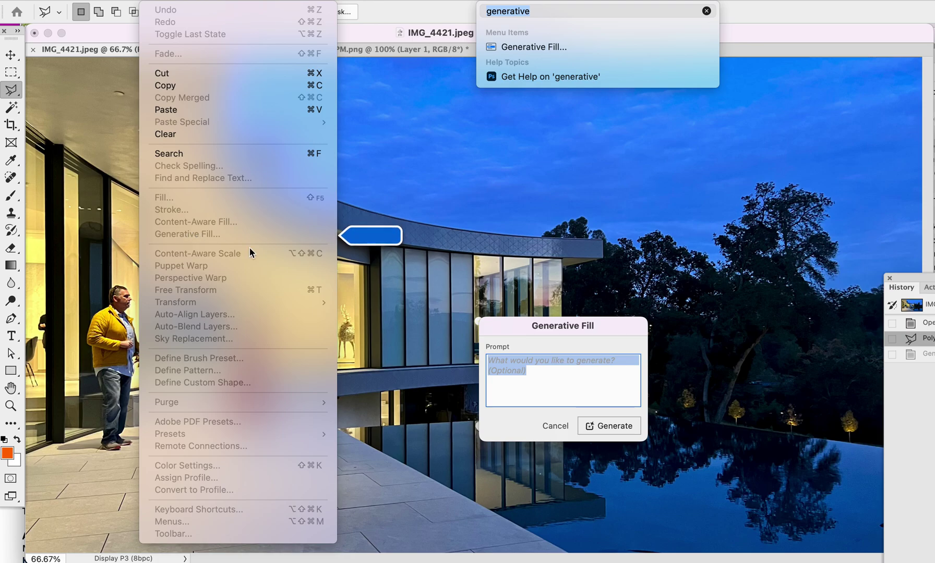
click(442, 249)
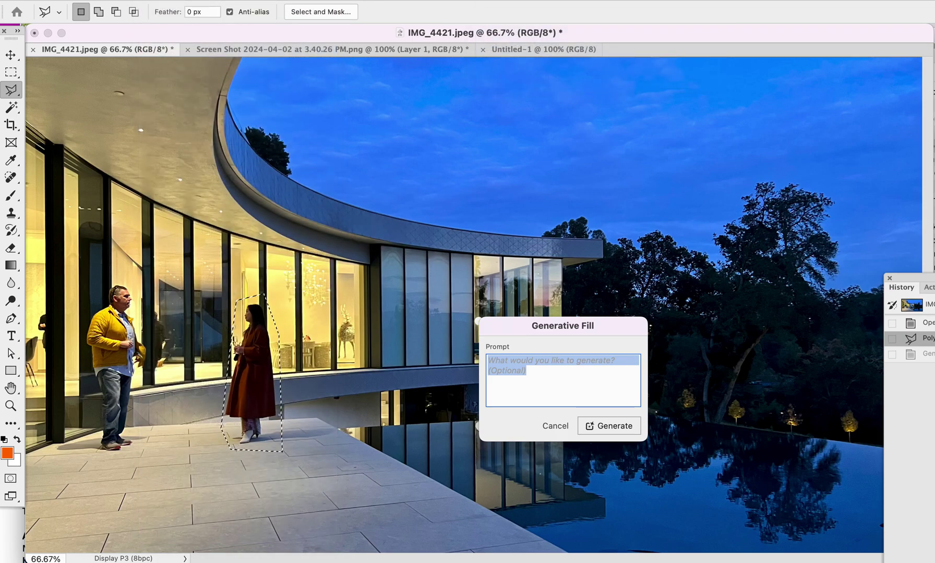
click(151, 0)
click(511, 317)
drag(512, 317, 536, 310)
click(533, 406)
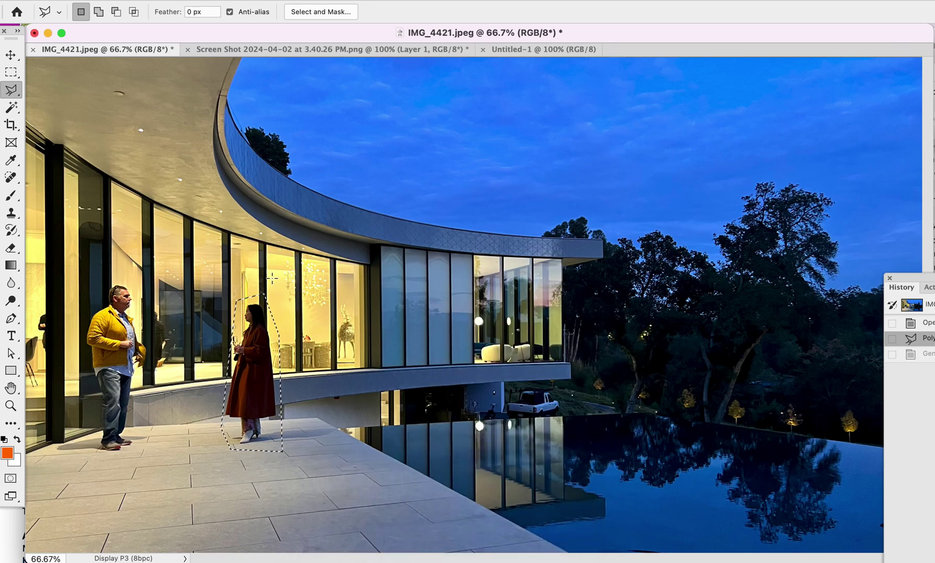
Run Generative Fill on the selected woman in the red coat with the prompt "Remove person".
click(152, 0)
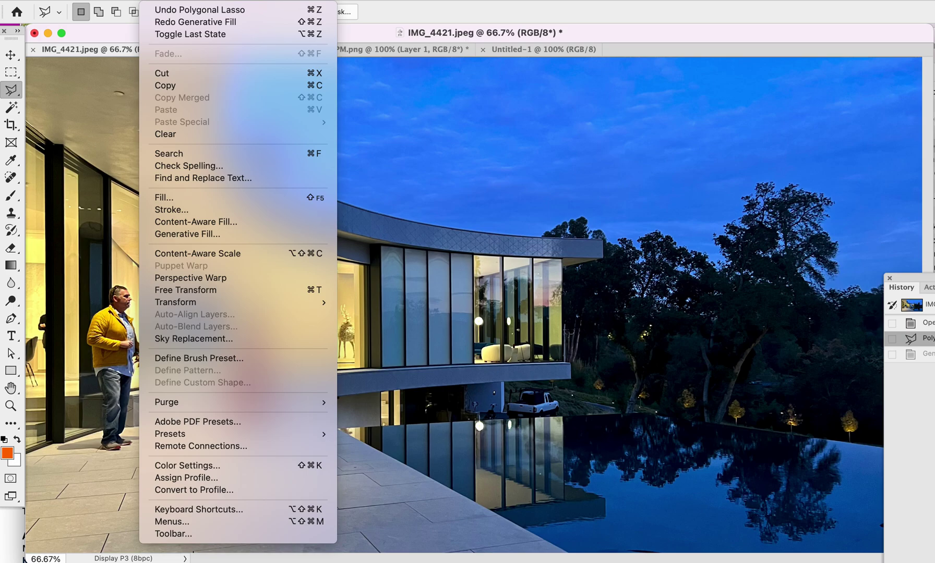
click(187, 234)
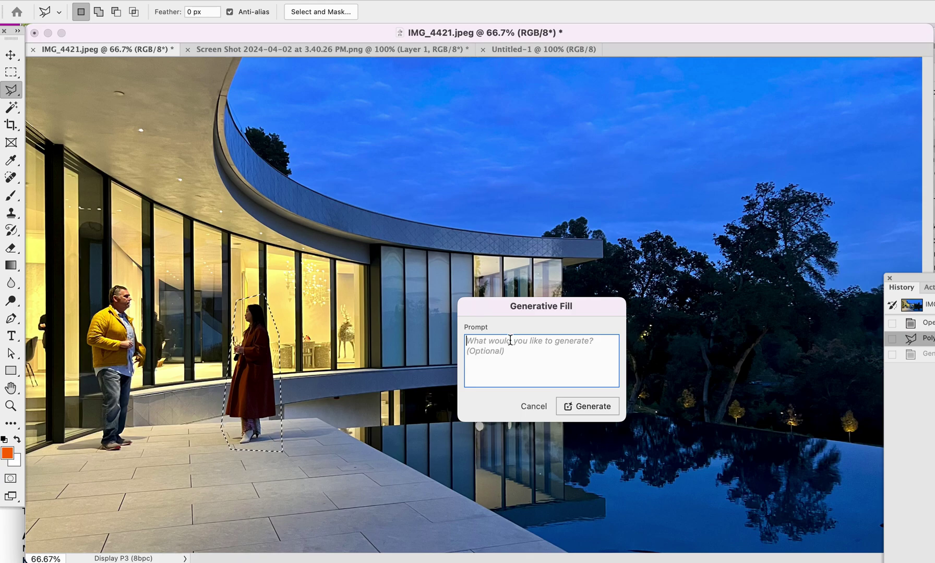
text(Remove person)
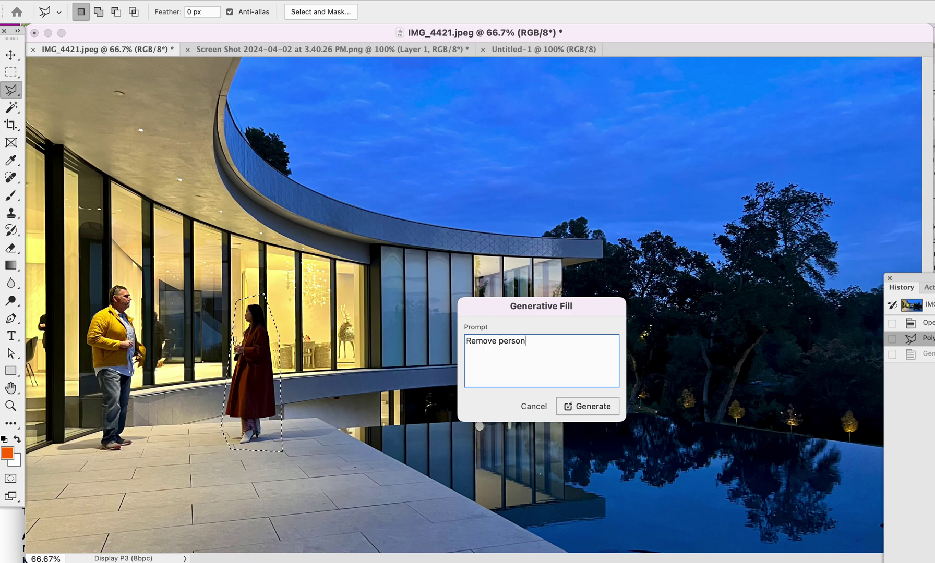
click(609, 403)
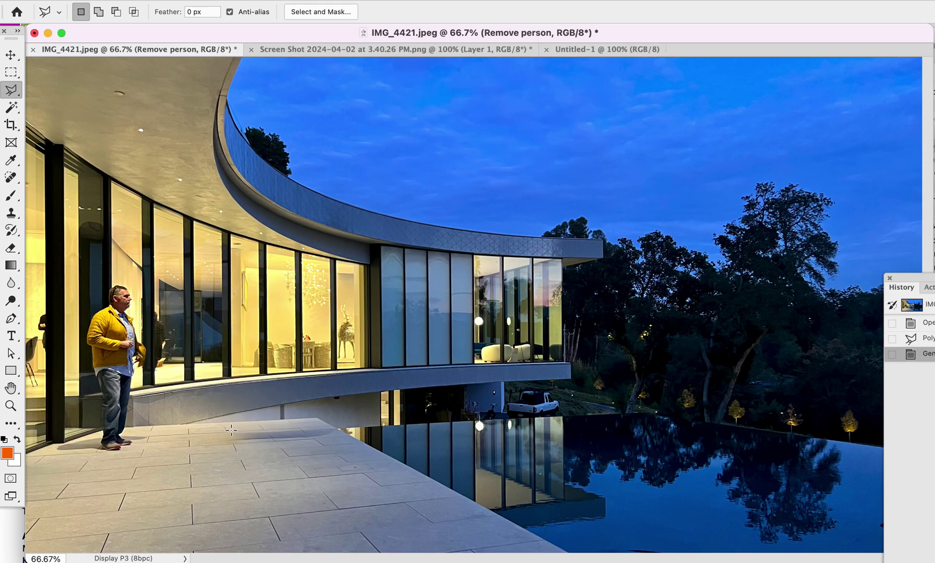
Outline the leftover shadow on the patio tiles with the Polygonal Lasso, where the woman stood.
click(300, 442)
click(323, 441)
click(338, 432)
click(325, 424)
click(298, 443)
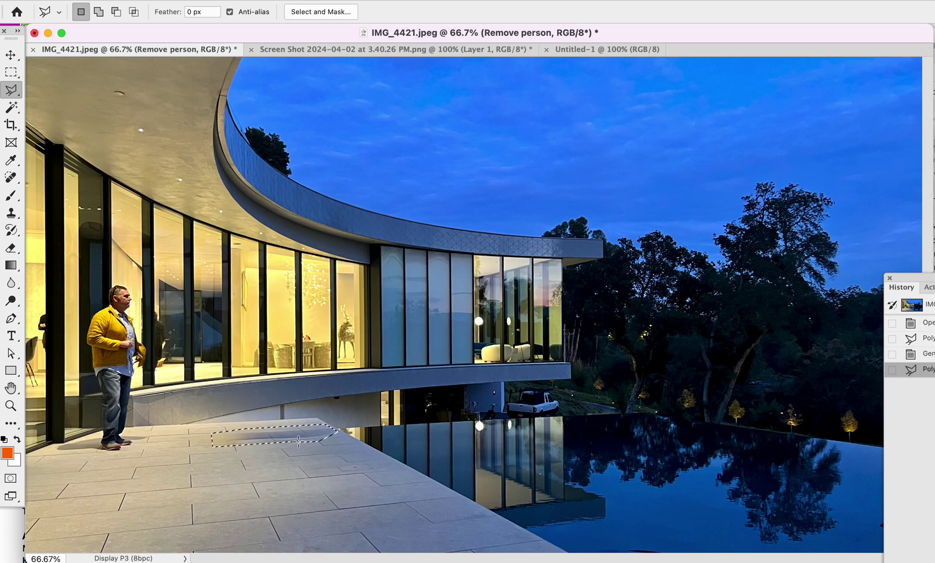
Run Generative Fill on the shadow selection with the prompt "remove shadow".
click(157, 1)
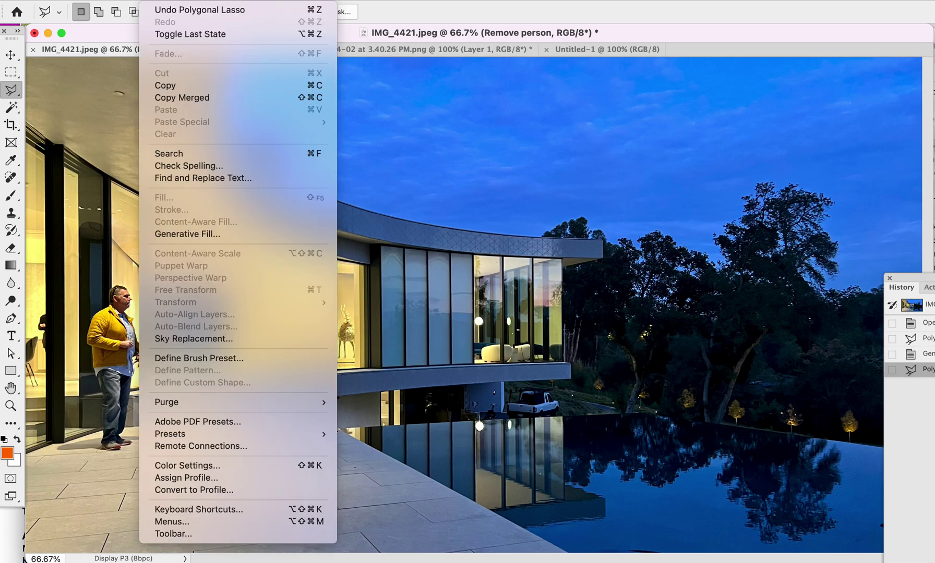
click(197, 236)
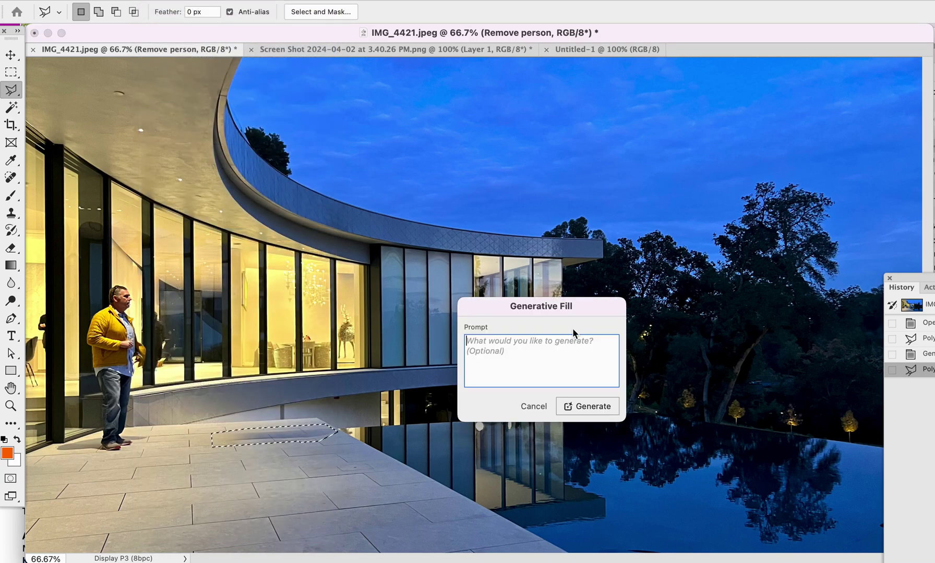
text(remove shadow)
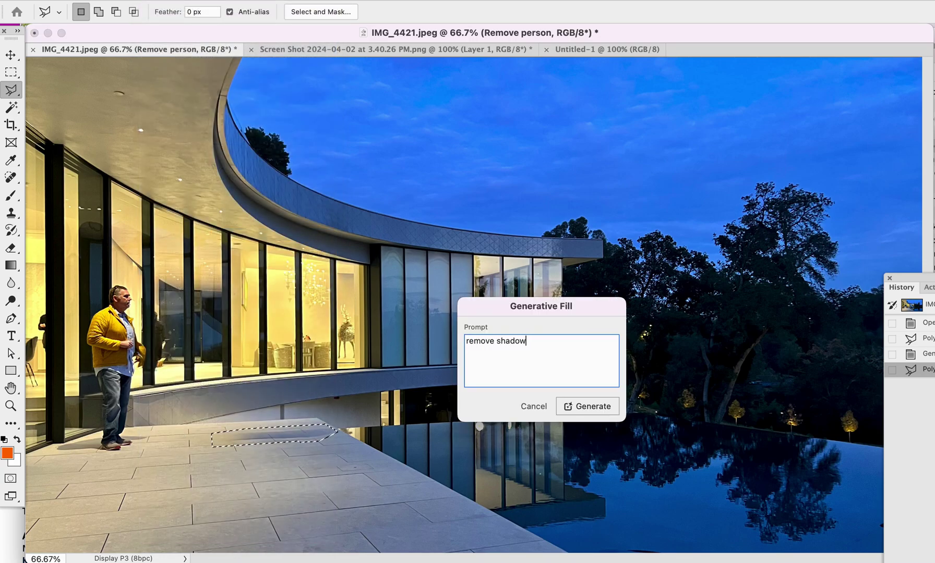
key(Return)
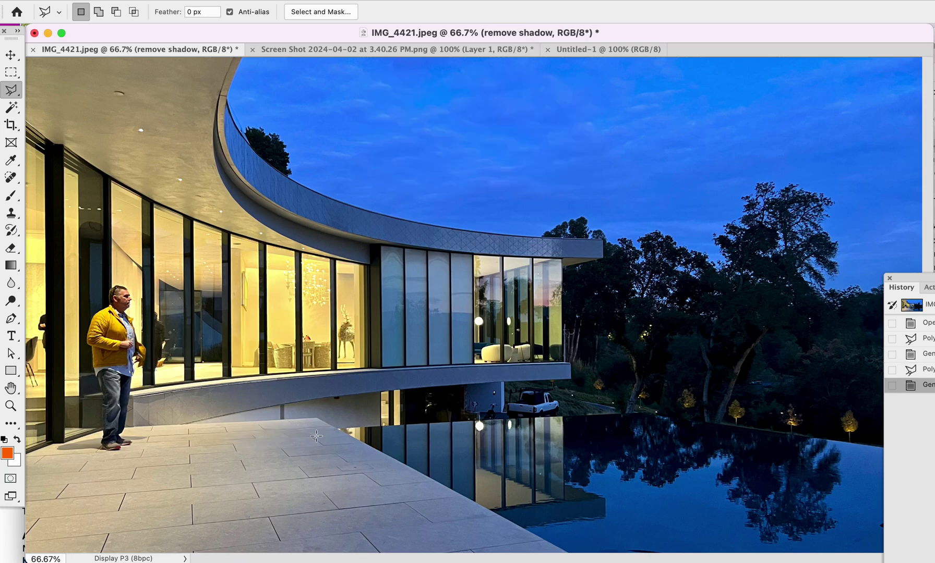
Draw a Polygonal Lasso selection around the man in the yellow jacket, including his feet and shadow.
click(100, 286)
click(82, 319)
click(94, 438)
click(120, 455)
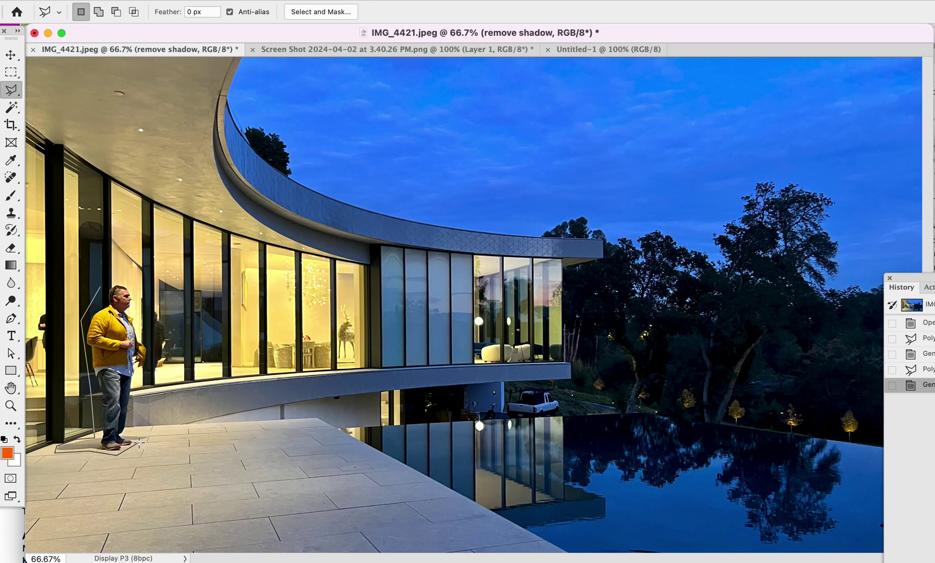
click(127, 430)
click(143, 368)
click(149, 340)
click(135, 284)
click(99, 286)
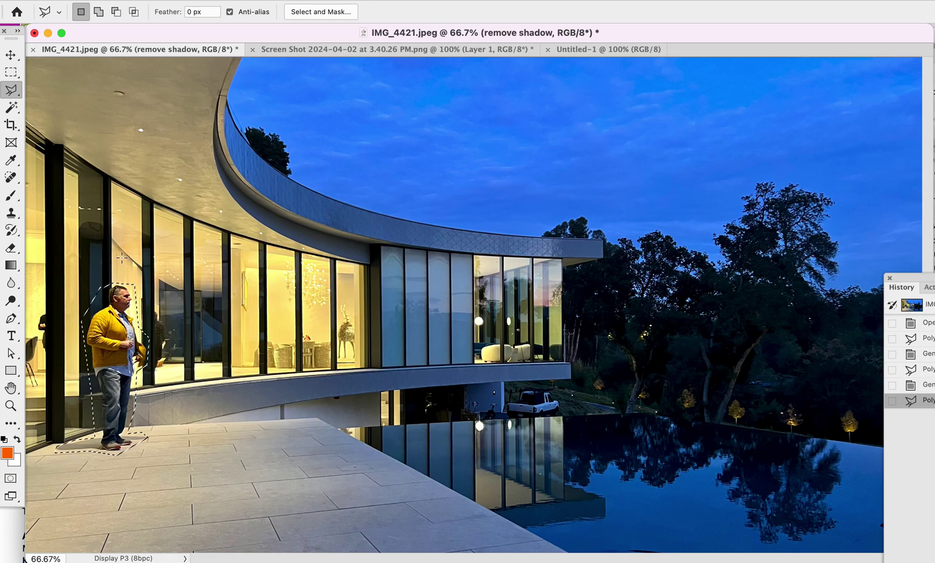
Run Generative Fill on the selected man in the yellow jacket with the prompt "Remove person".
click(157, 0)
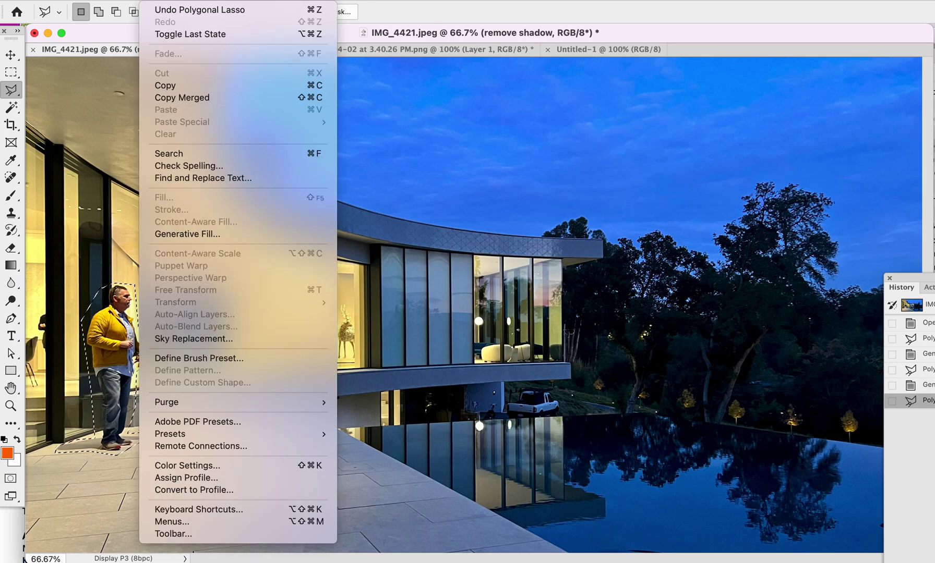
click(173, 234)
text(Remove person)
key(Return)
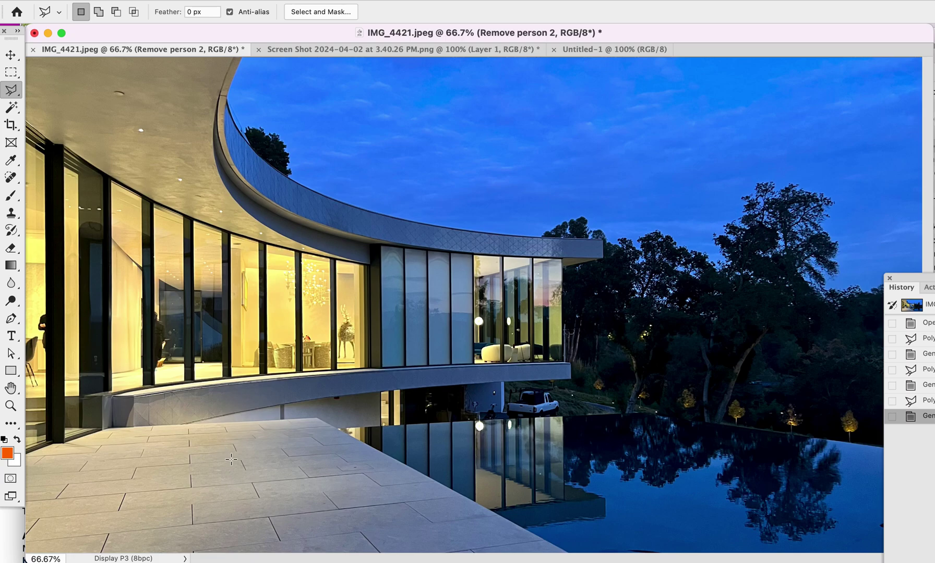
Outline the dark figure inside the house behind the leftmost window with the Polygonal Lasso.
click(50, 306)
click(50, 359)
click(41, 308)
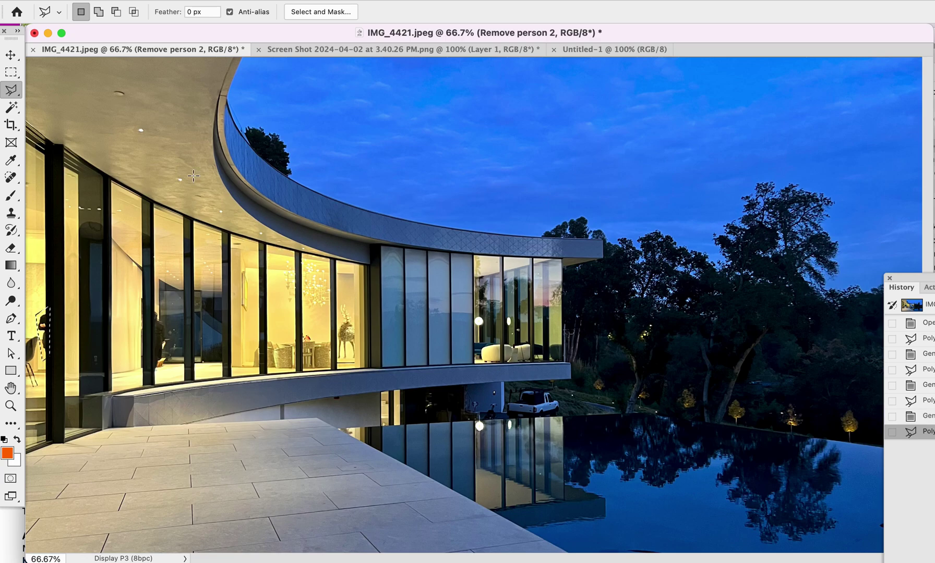
Run Generative Fill on the figure behind the leftmost window with the prompt "remove person".
click(183, 1)
mouse_move(212, 120)
mouse_move(154, 1)
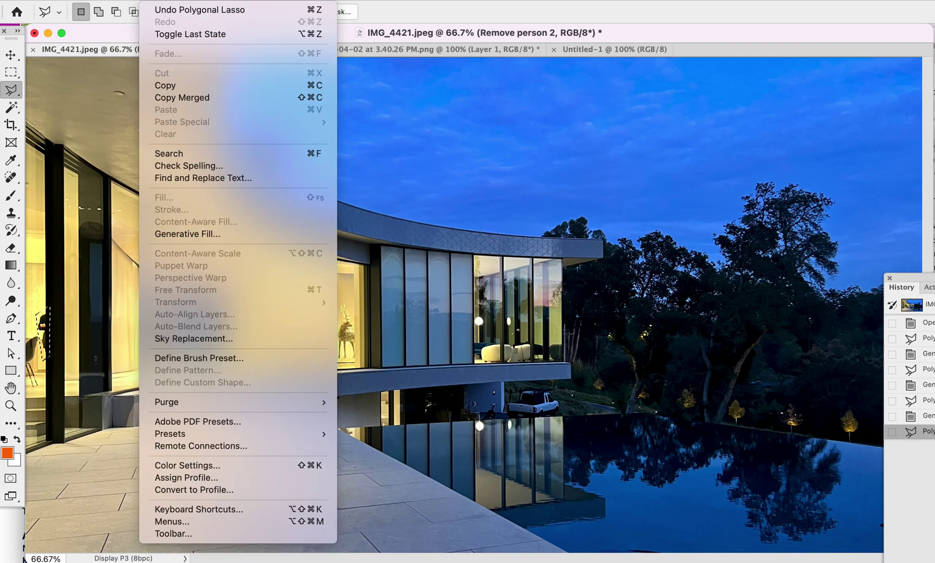
click(190, 235)
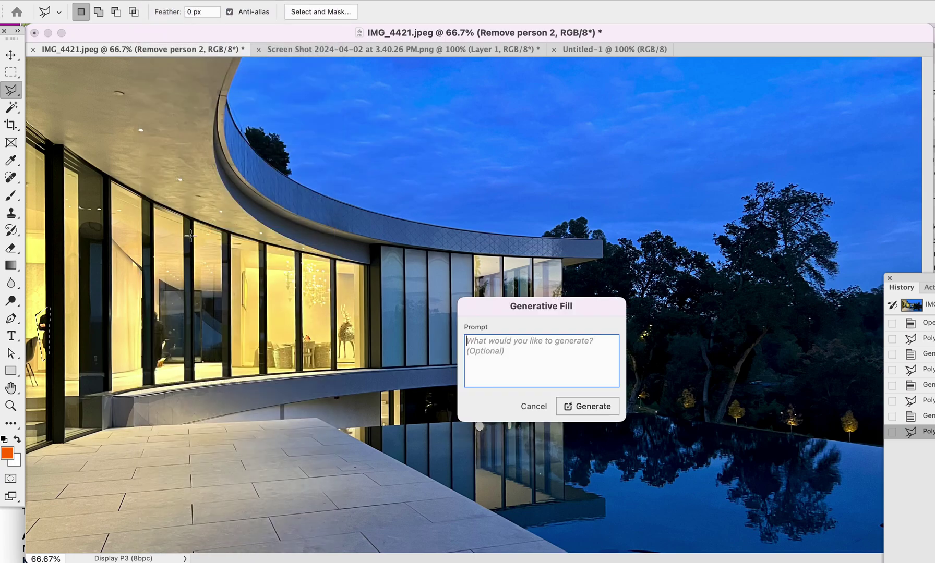
text(remove person)
click(595, 405)
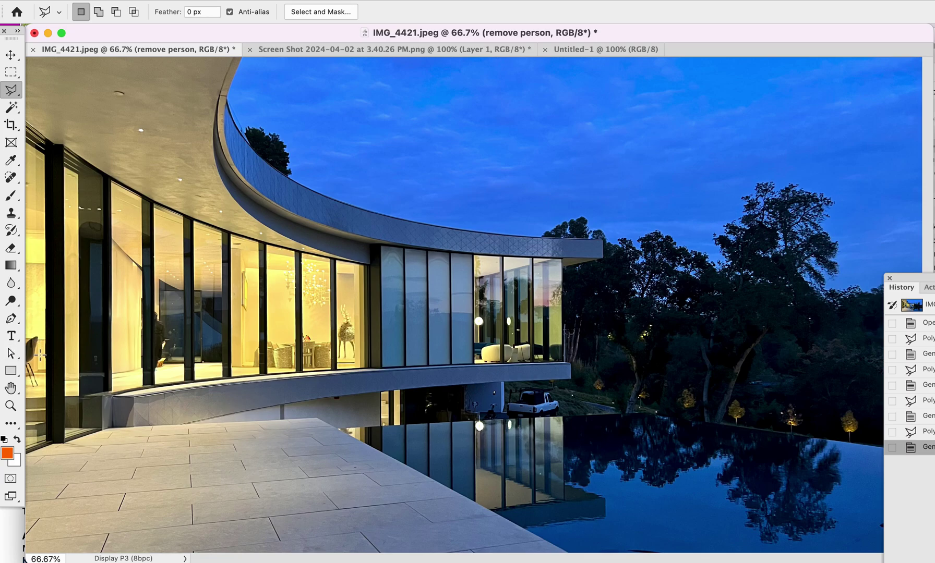
Draw a Polygonal Lasso selection around the white truck parked beyond the pool.
click(524, 388)
click(511, 398)
click(505, 412)
click(558, 413)
click(568, 401)
click(551, 385)
click(527, 389)
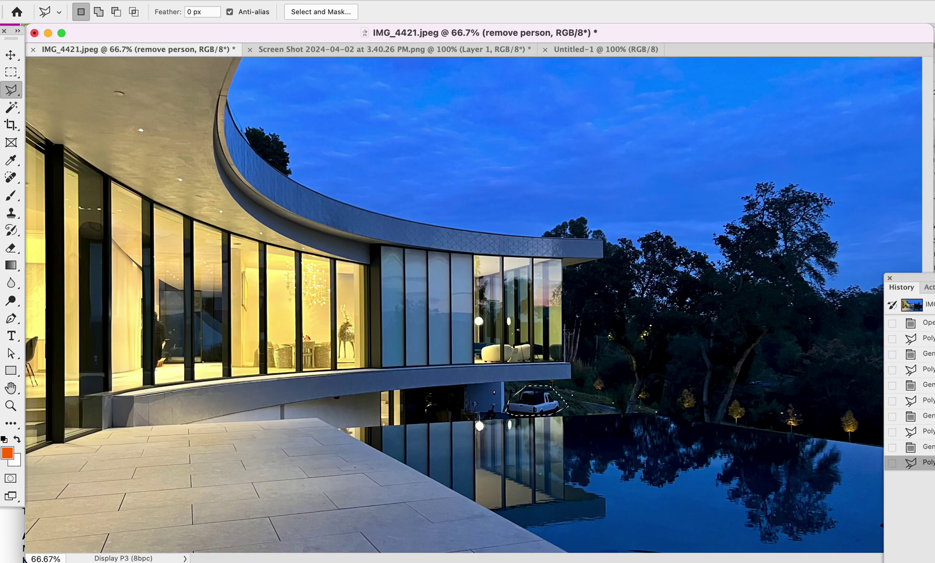
Run Generative Fill on the truck selection with the prompt "Remove truck".
click(177, 234)
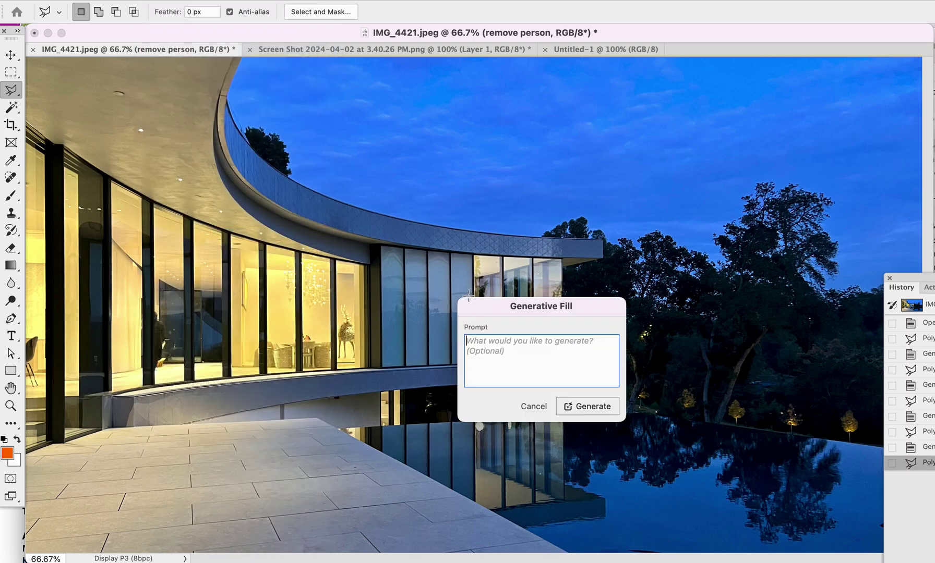
text(Remove tr)
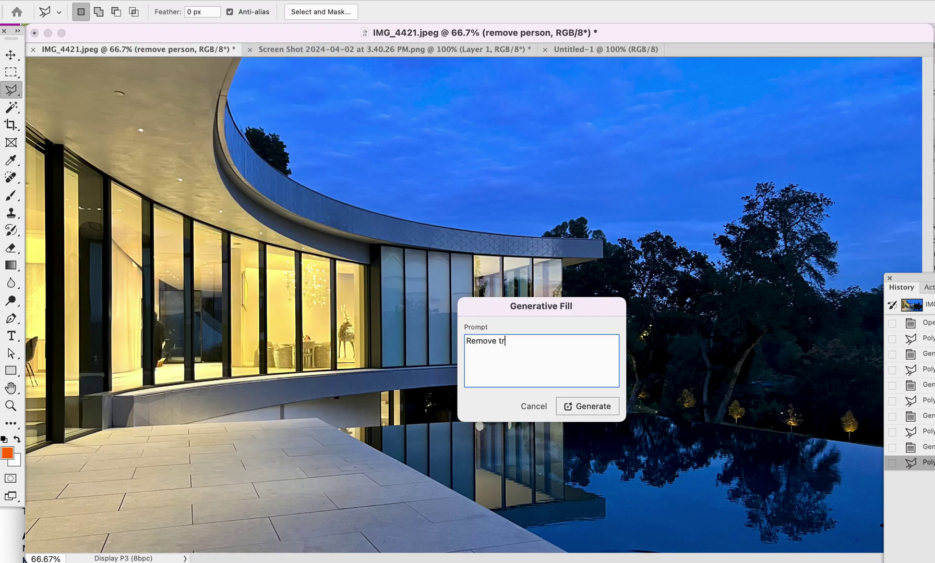
text(uck)
key(Return)
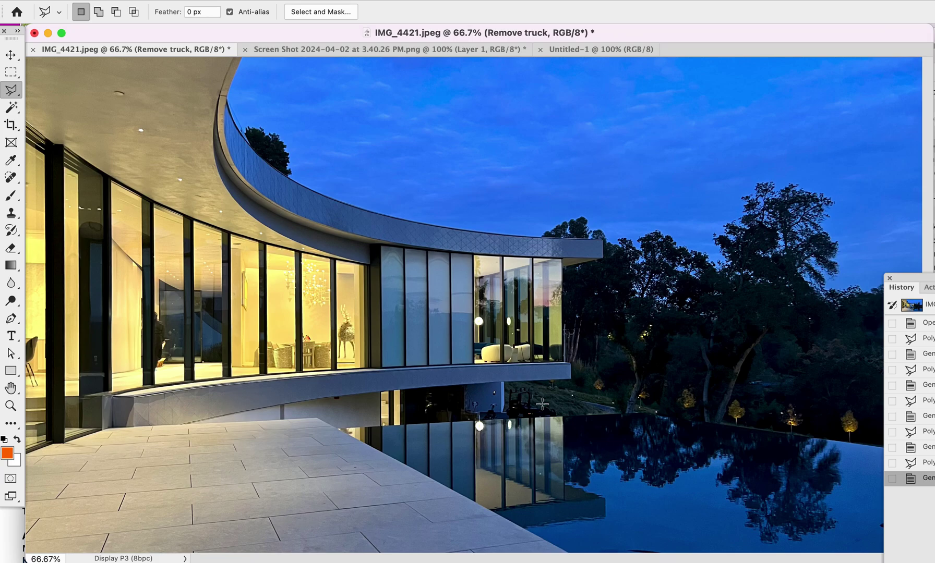
Rasterize the truck-removal layer and use the Clone Stamp to clean up the leftover shapes where the truck stood.
click(11, 213)
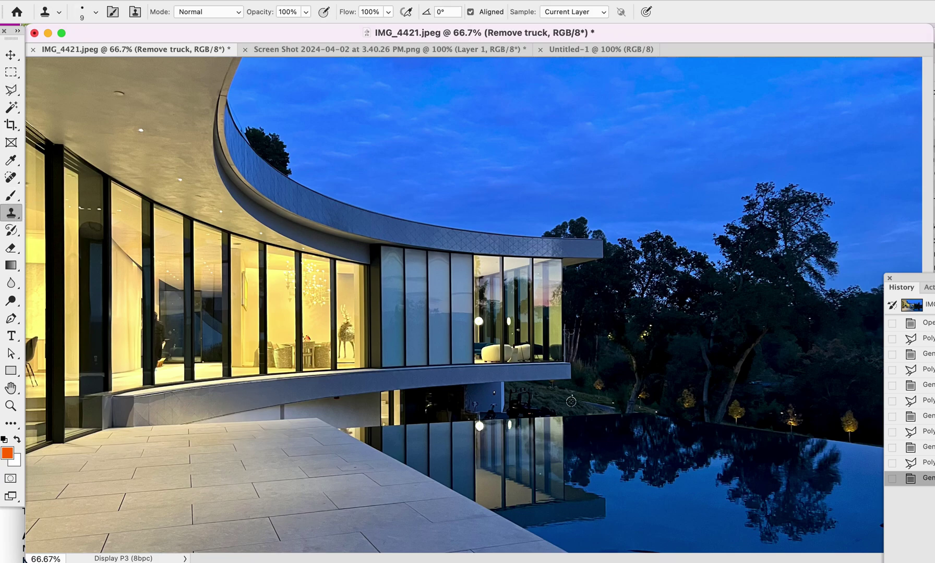
click(528, 402)
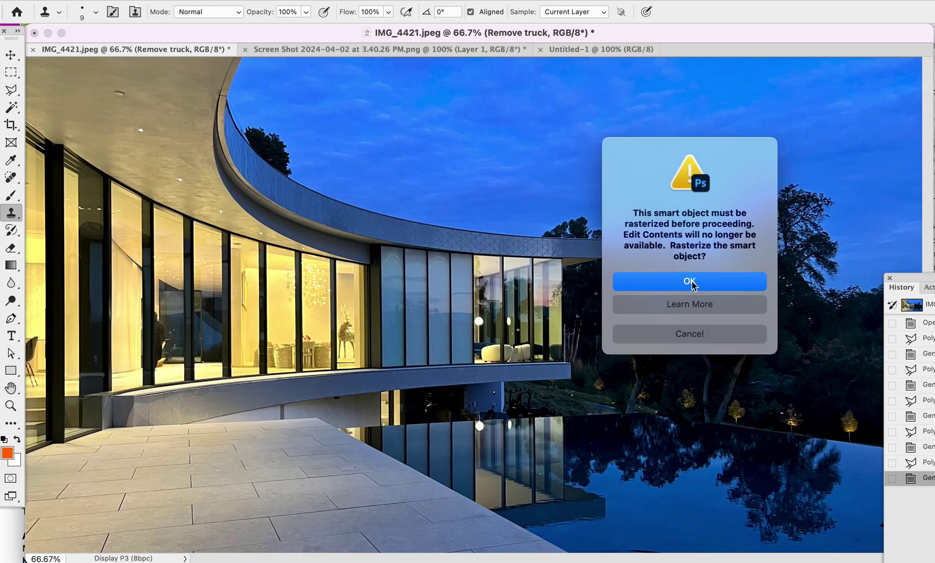
click(690, 282)
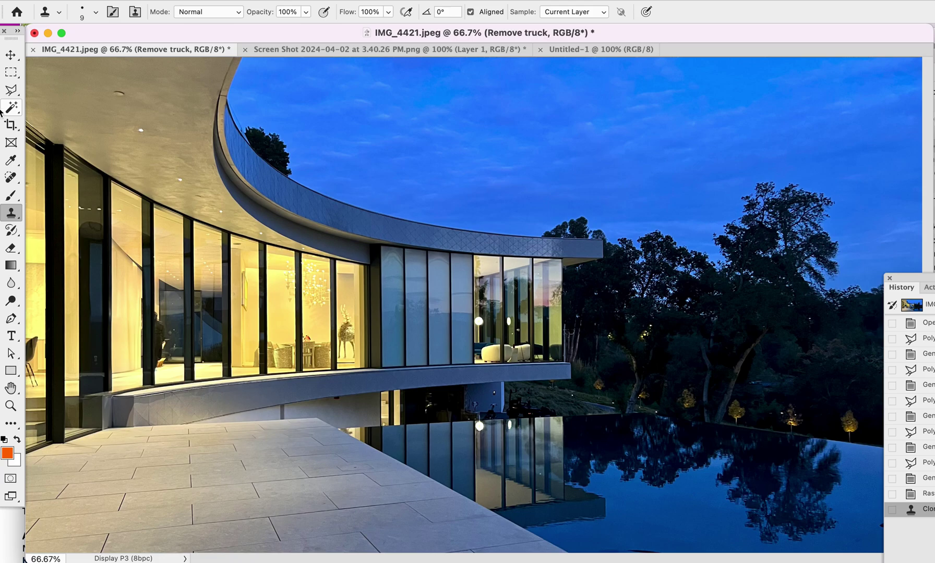
Draw a six-sided Polygonal Lasso selection on the patio tiles near the low wall.
click(11, 90)
click(239, 407)
click(199, 449)
click(247, 487)
click(300, 466)
click(301, 420)
click(239, 407)
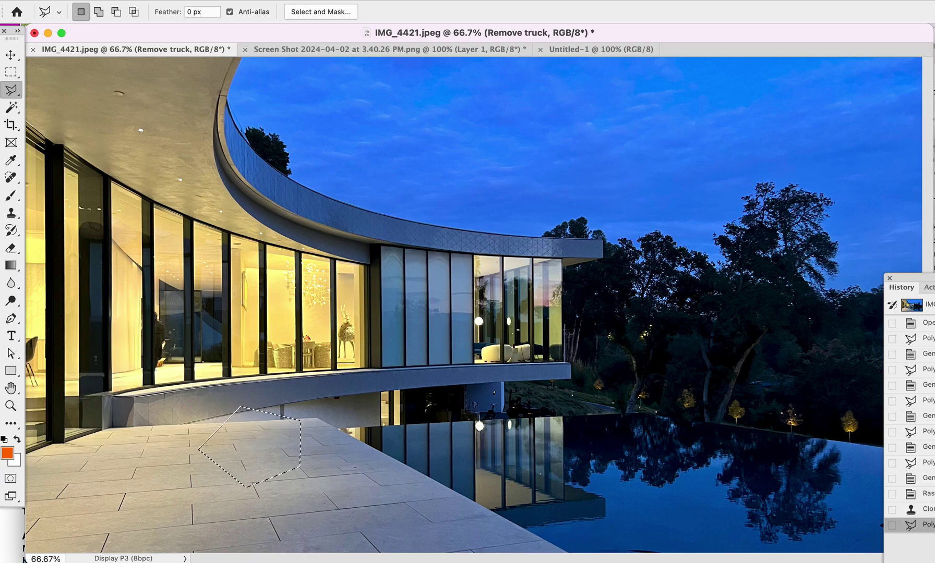
Run Generative Fill on the patio selection with the prompt "Add dog".
click(190, 1)
mouse_move(203, 116)
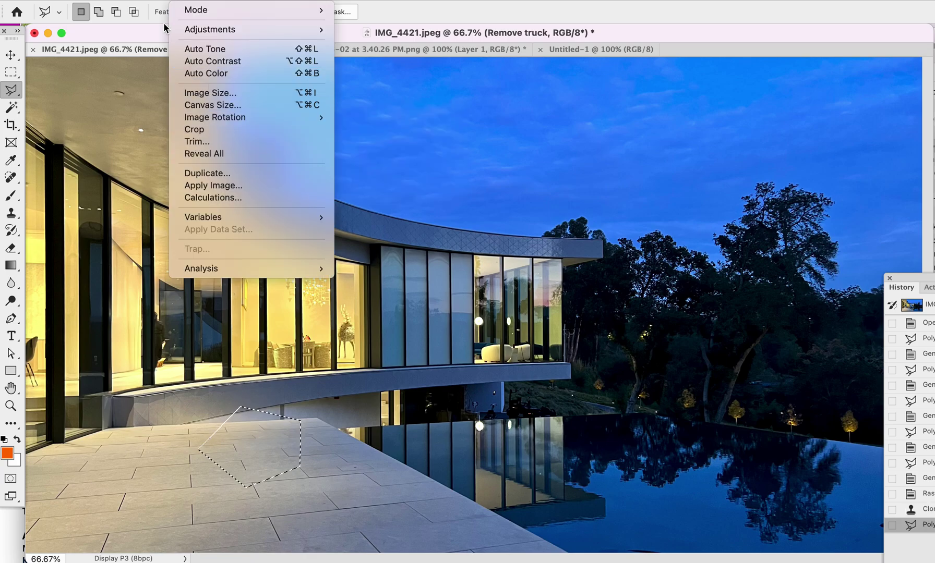
mouse_move(156, 1)
click(187, 233)
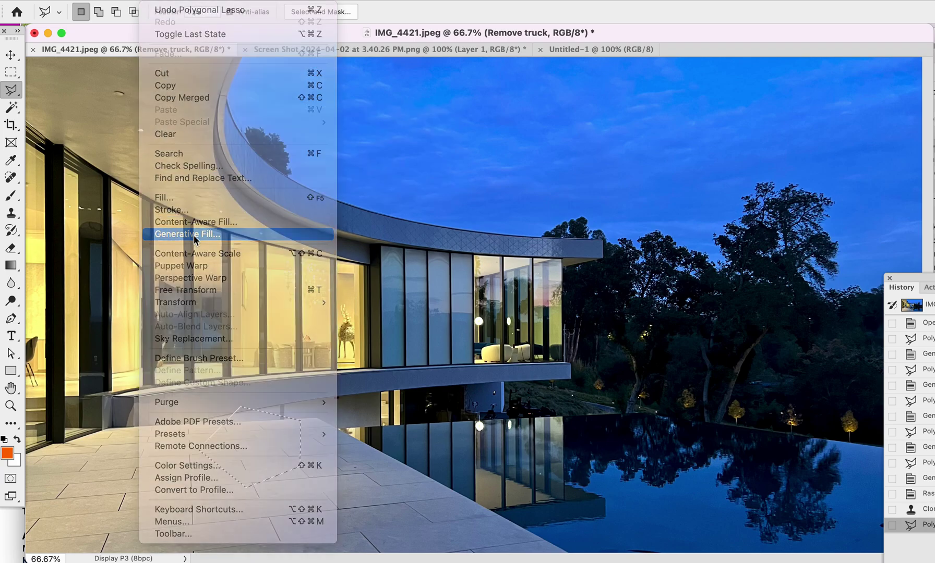
text(Add dog)
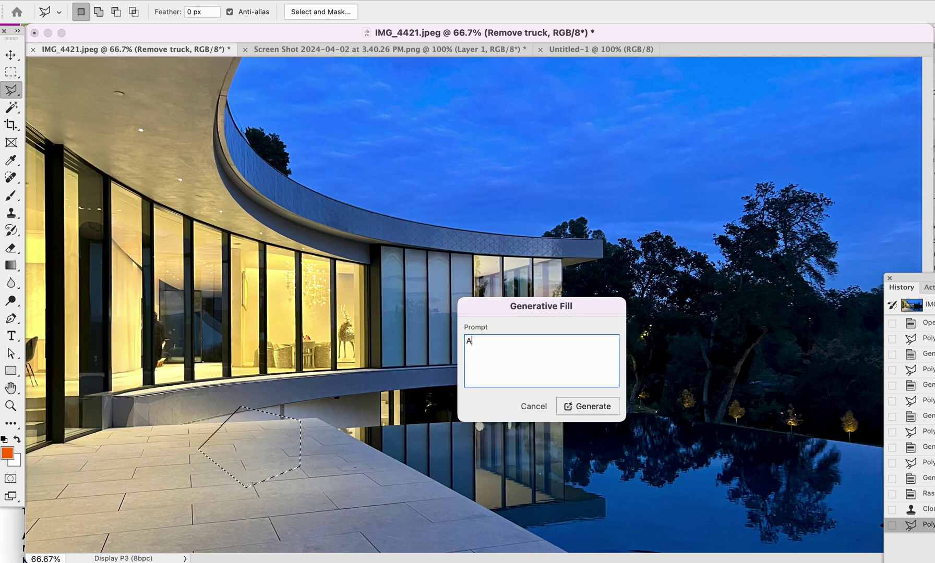
click(615, 404)
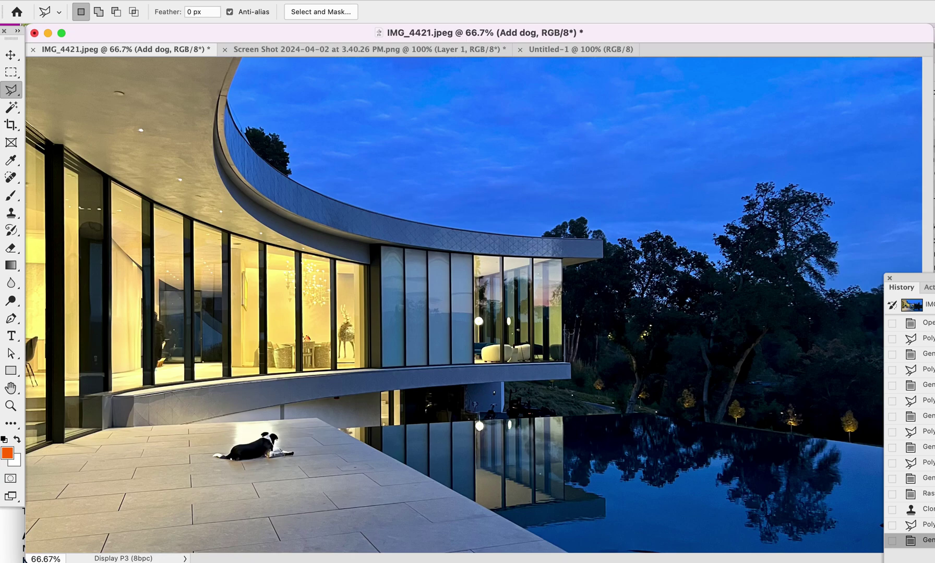
Compare the three generated dog variations on the patio and apply the third one, the dog with orange-brown legs.
drag(788, 205, 698, 75)
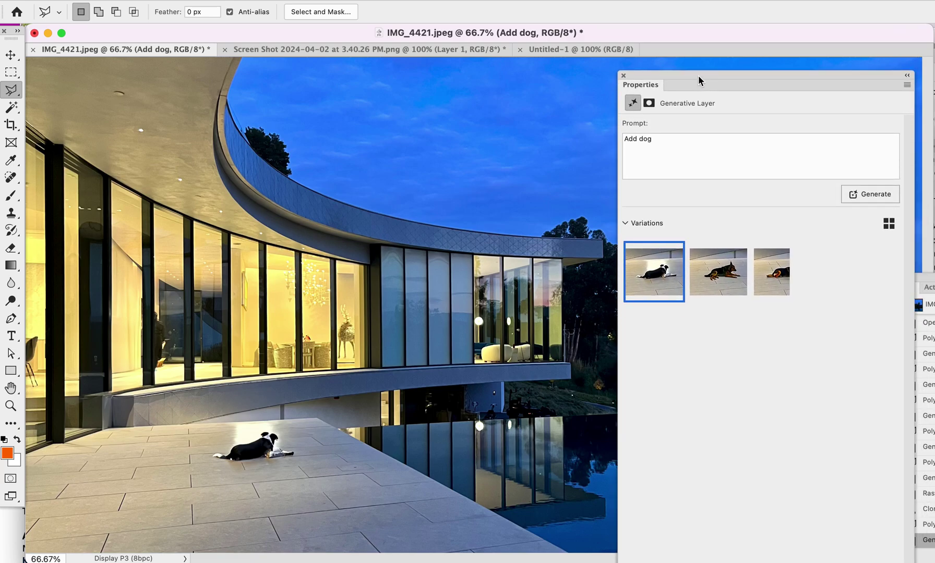
click(721, 273)
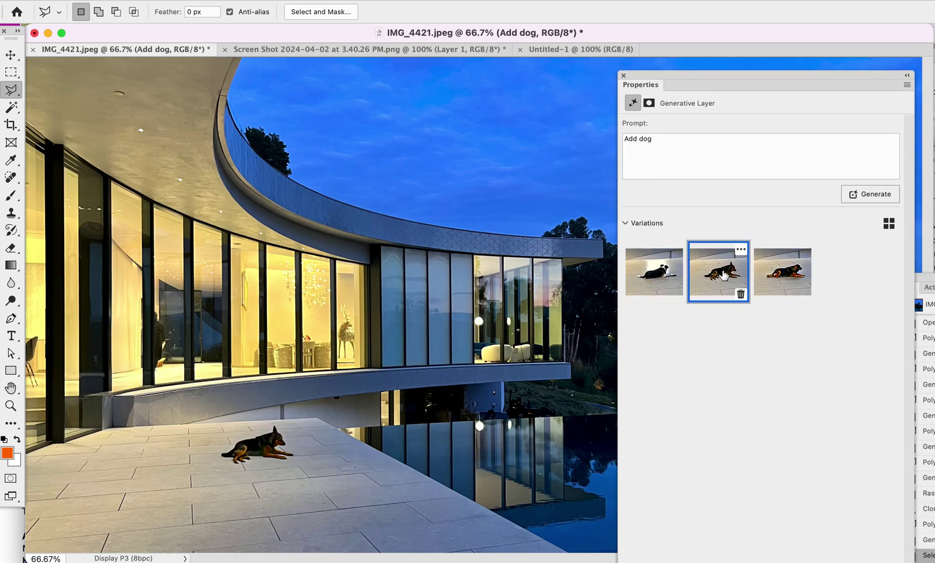
click(788, 281)
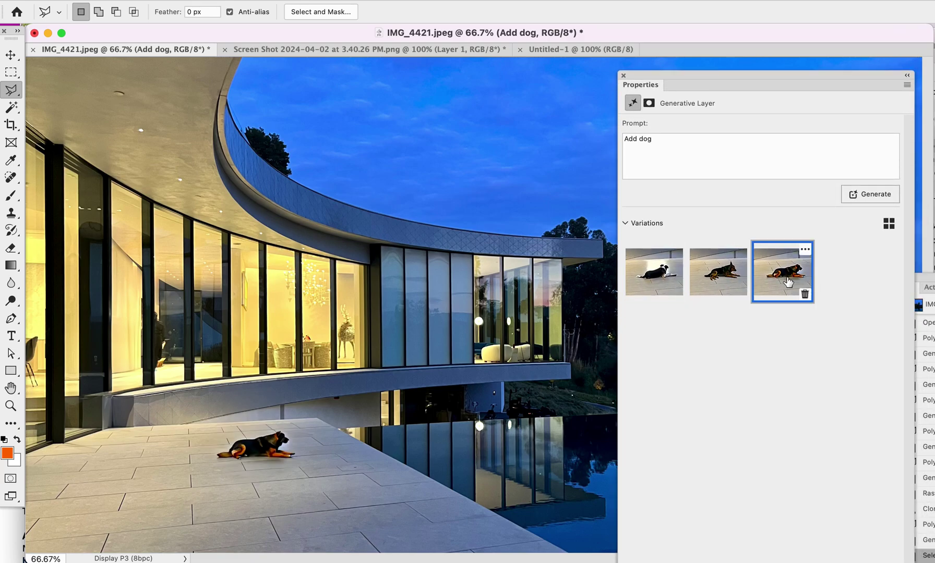
click(732, 280)
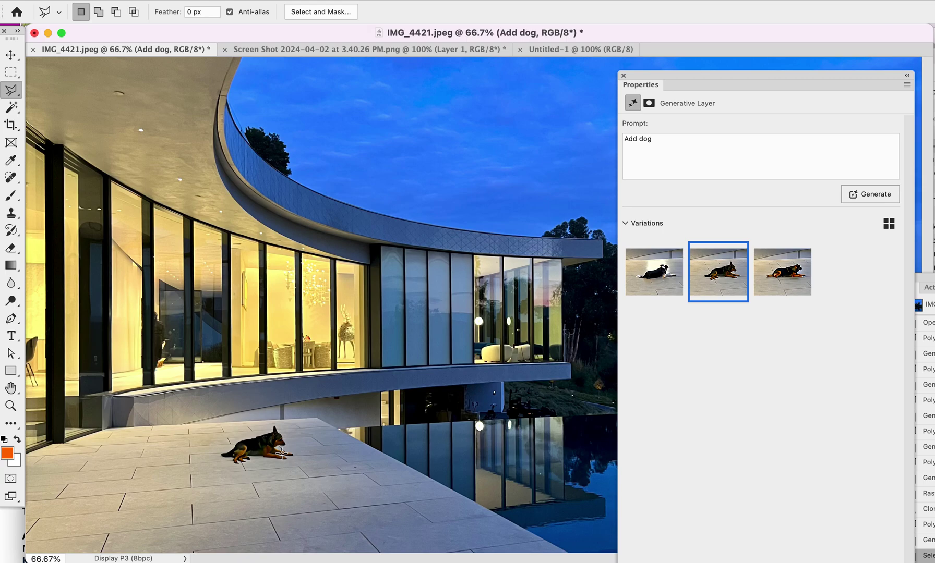
click(774, 271)
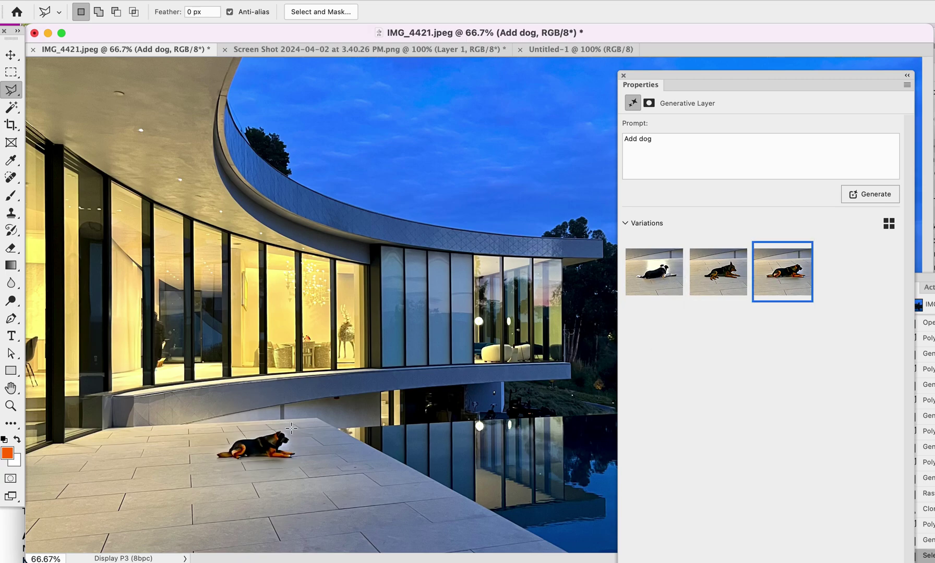
click(652, 281)
click(721, 283)
click(792, 274)
Hide and reshow the Remove person 2, Remove truck, remove shadow, Remove person and Add dog layers one by one to compare each edit.
key(F7)
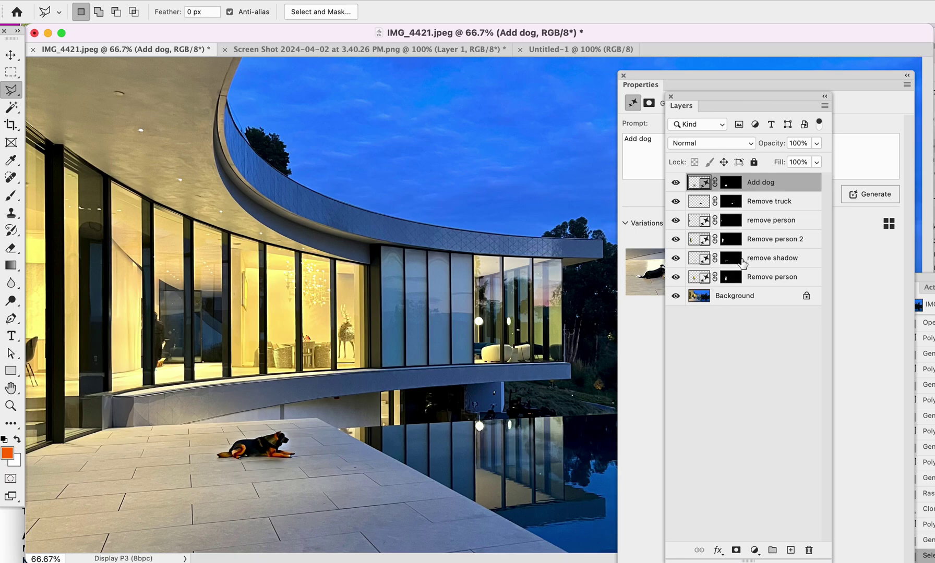
click(675, 240)
click(676, 240)
click(675, 206)
click(675, 202)
click(675, 258)
click(675, 258)
click(676, 277)
click(676, 277)
click(676, 183)
click(676, 183)
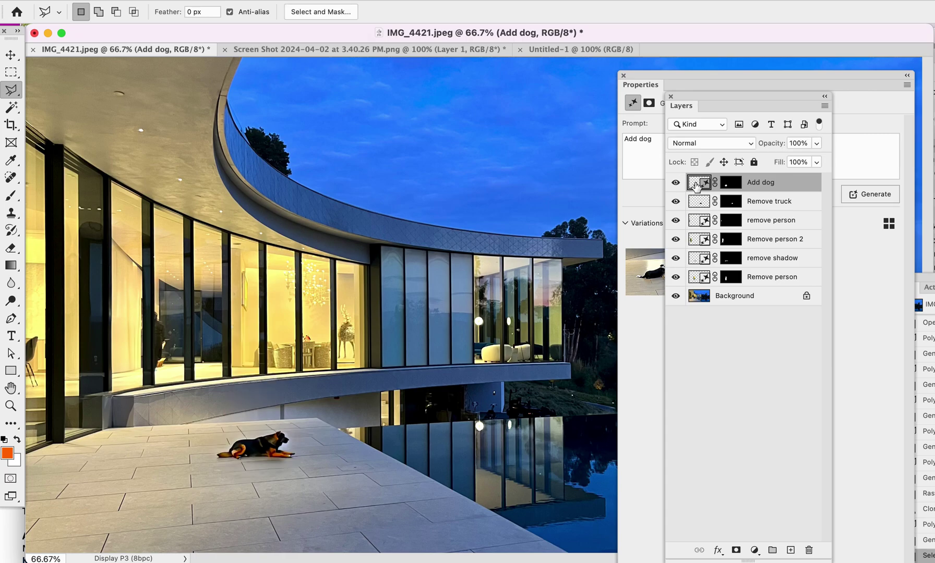